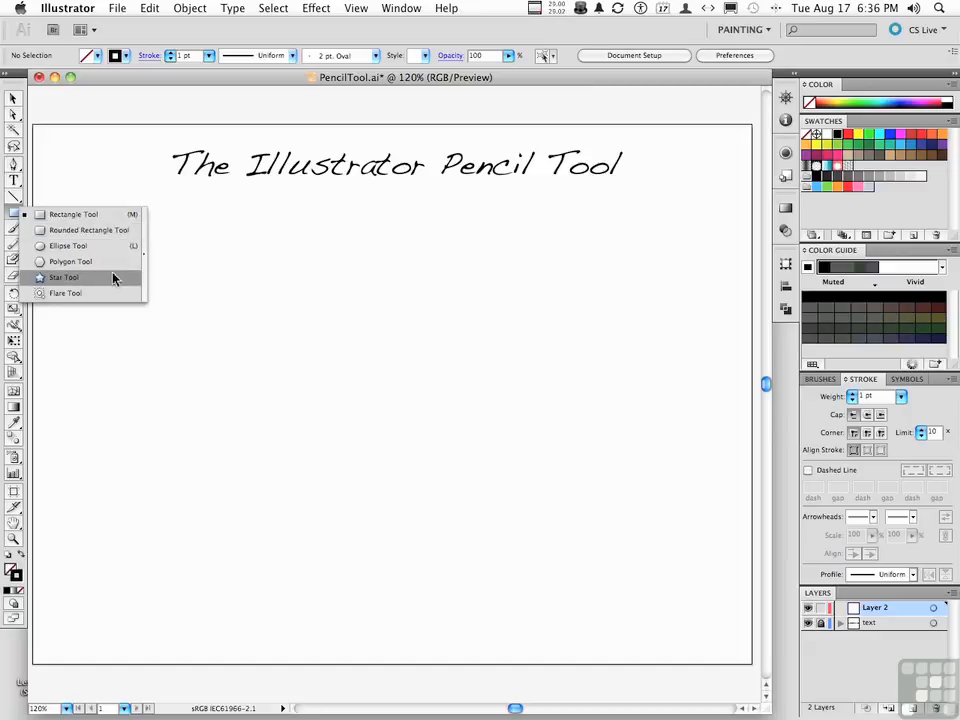
left_click_drag(113, 278, 91, 112)
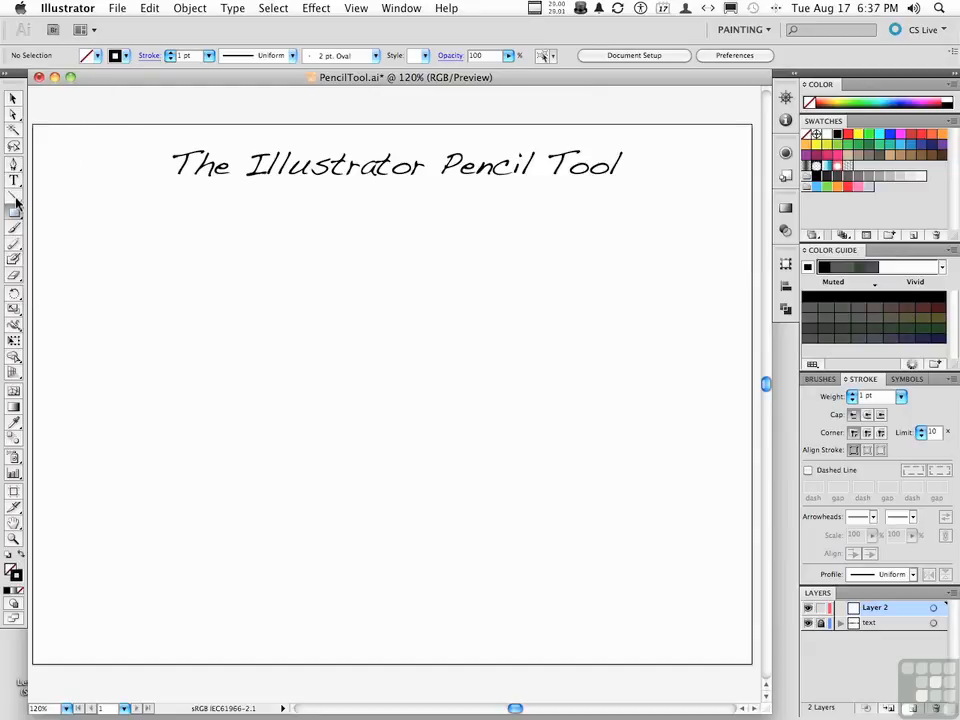
left_click(15, 200)
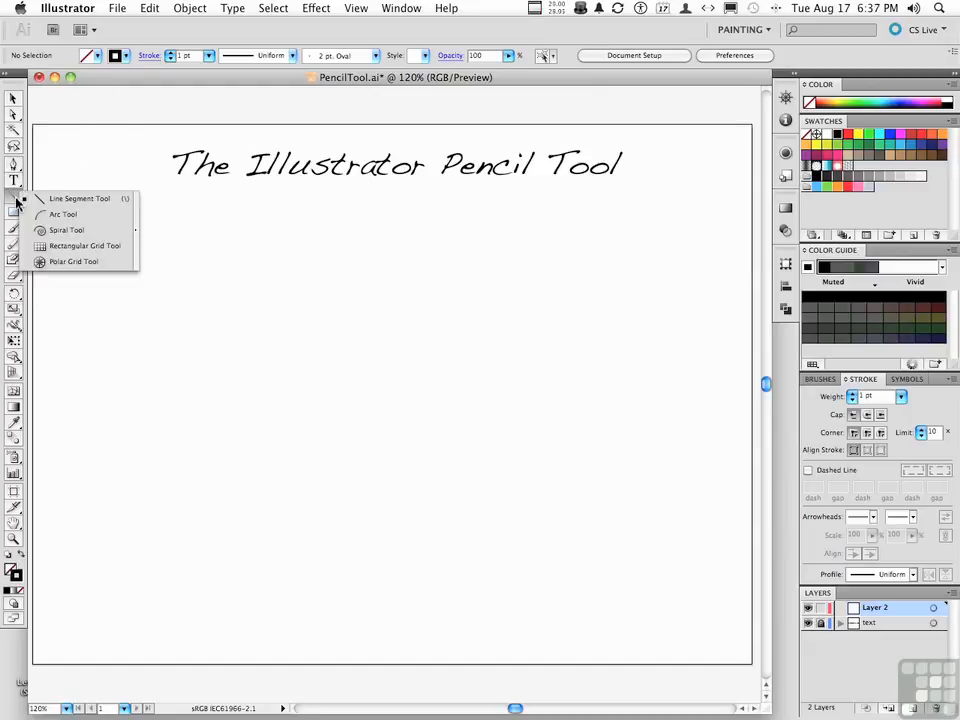
left_click(15, 200)
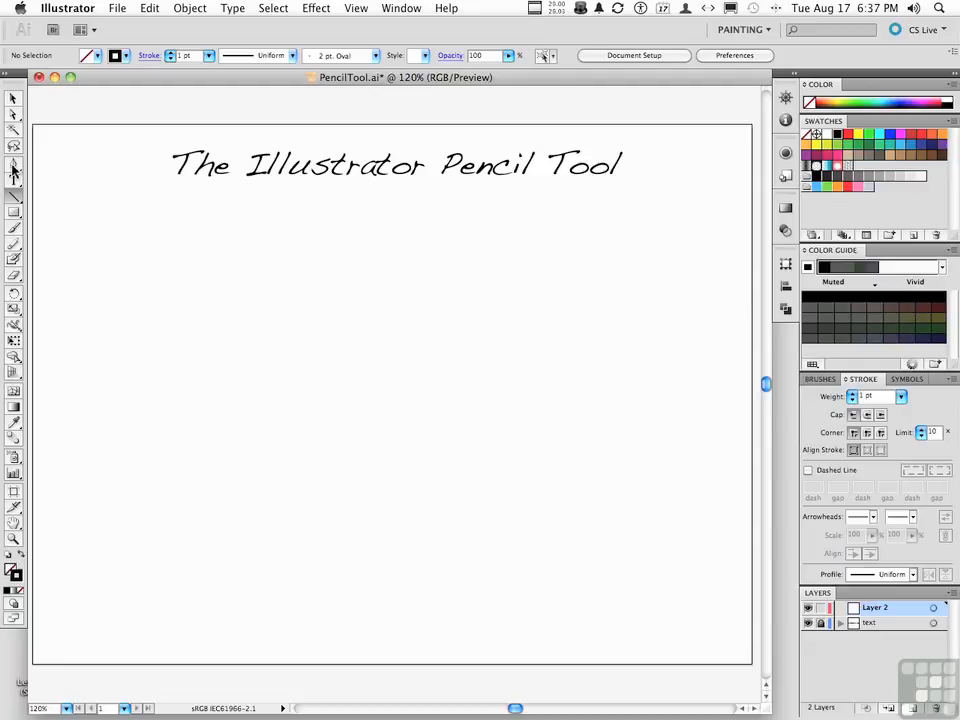
Step: Tear off the Pencil tool group as a floating palette and place it on the artboard just below the start of the title
left_click(12, 246)
mouse_move(12, 250)
left_mouse_down()
mouse_move(46, 248)
mouse_move(66, 285)
mouse_move(68, 262)
mouse_move(72, 293)
mouse_move(147, 276)
mouse_move(120, 266)
left_mouse_up()
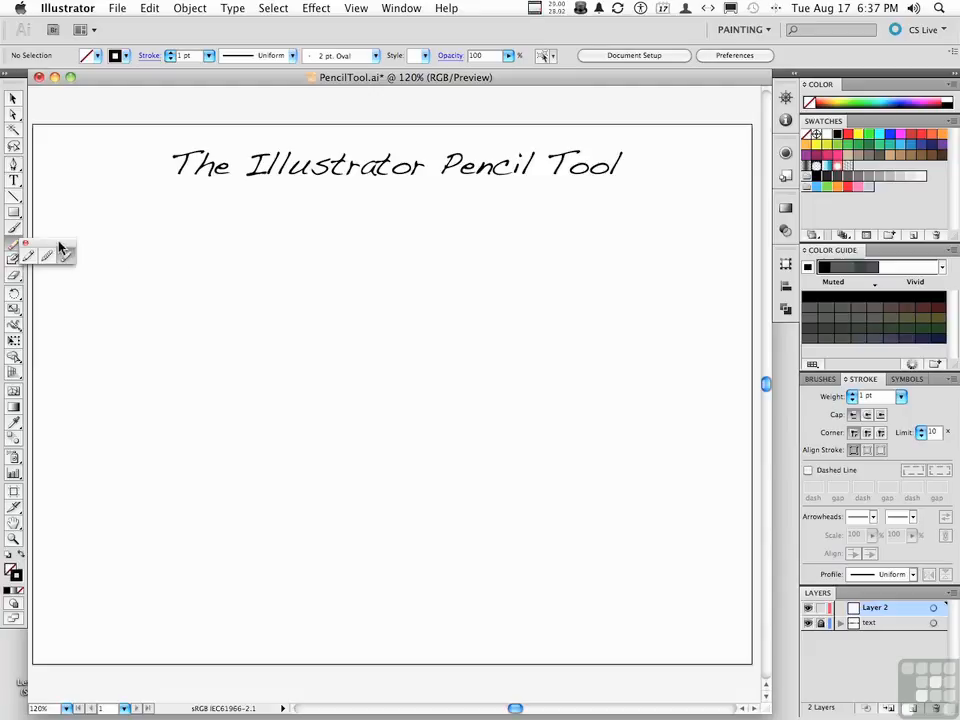
left_click_drag(60, 247, 169, 210)
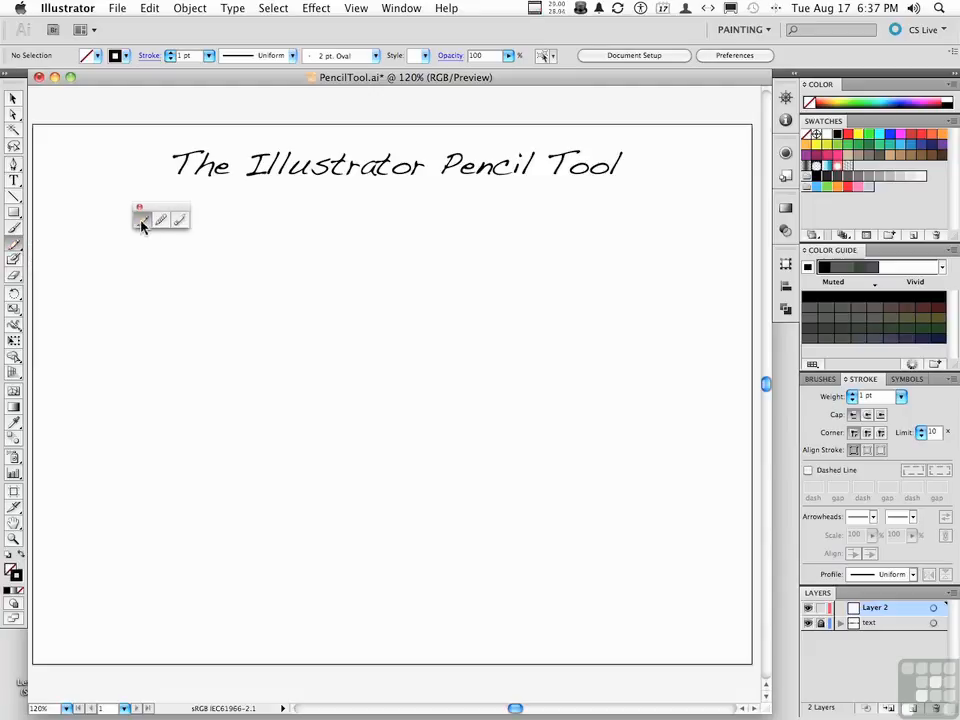
left_click(160, 220)
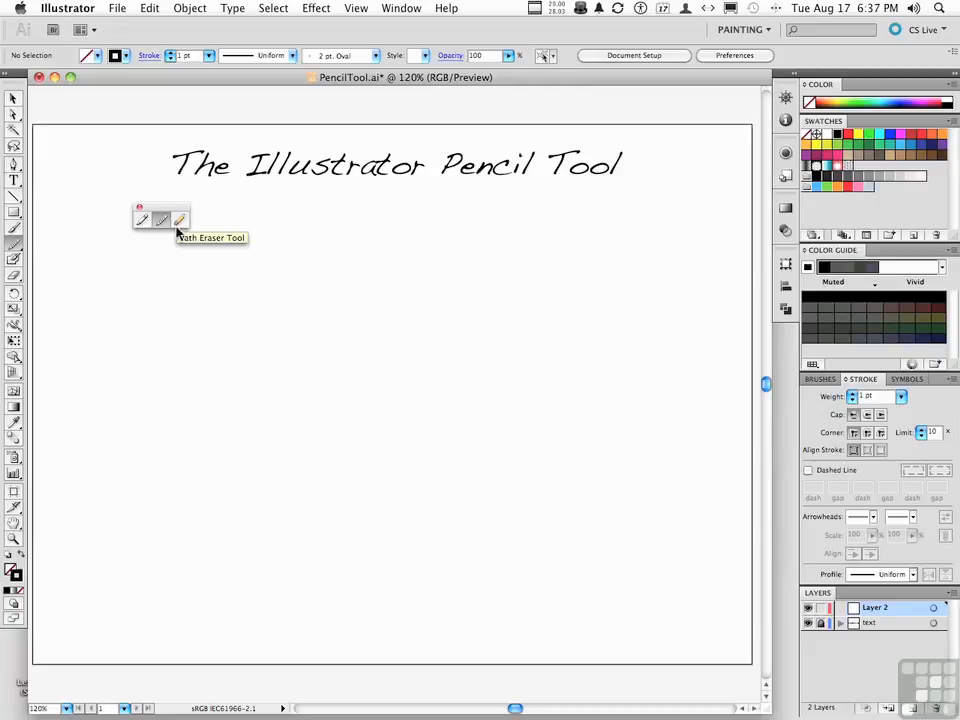
Step: With the Pencil tool, draw two long wavy freehand lines across the middle of the artboard and a spiral below them
left_click(141, 225)
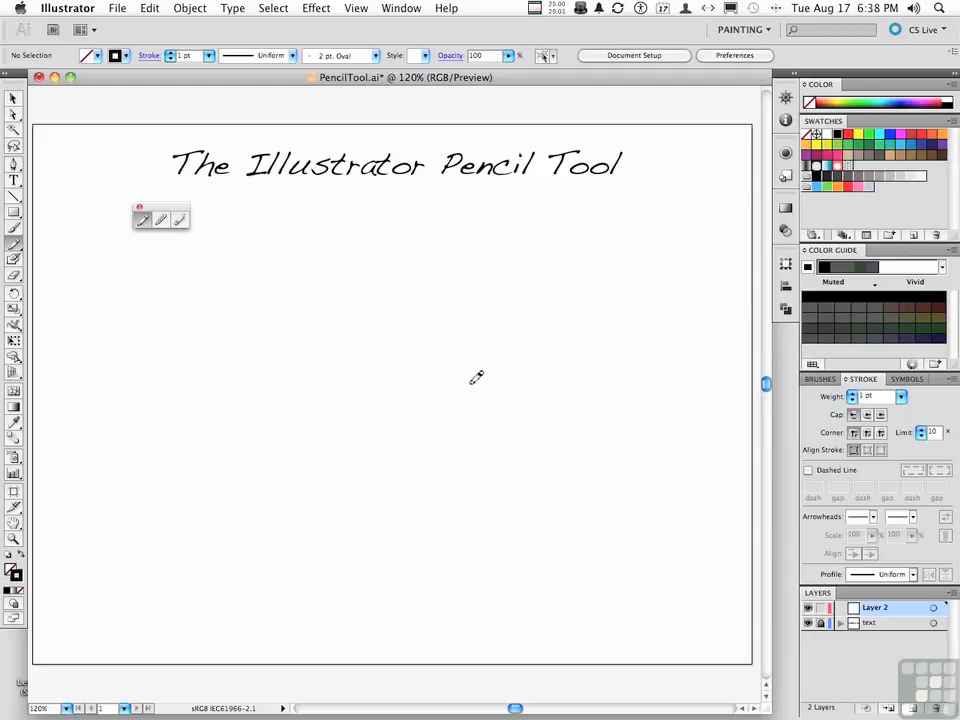
mouse_move(626, 336)
left_mouse_down()
mouse_move(590, 308)
mouse_move(257, 295)
left_mouse_up()
left_click_drag(581, 427, 185, 343)
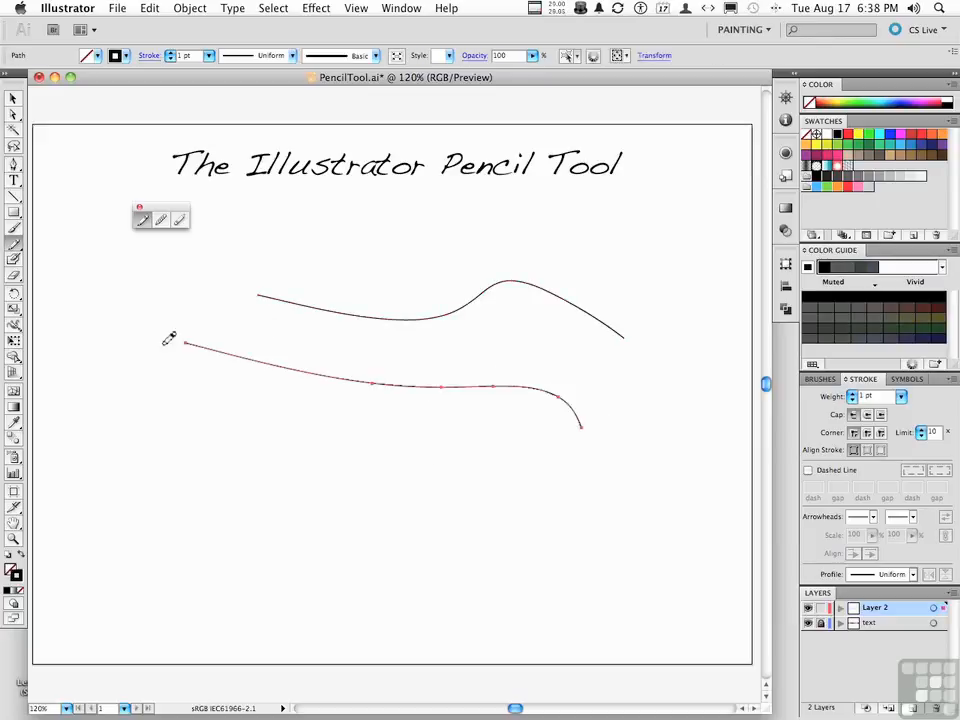
mouse_move(308, 437)
left_mouse_down()
mouse_move(390, 469)
mouse_move(363, 527)
left_mouse_up()
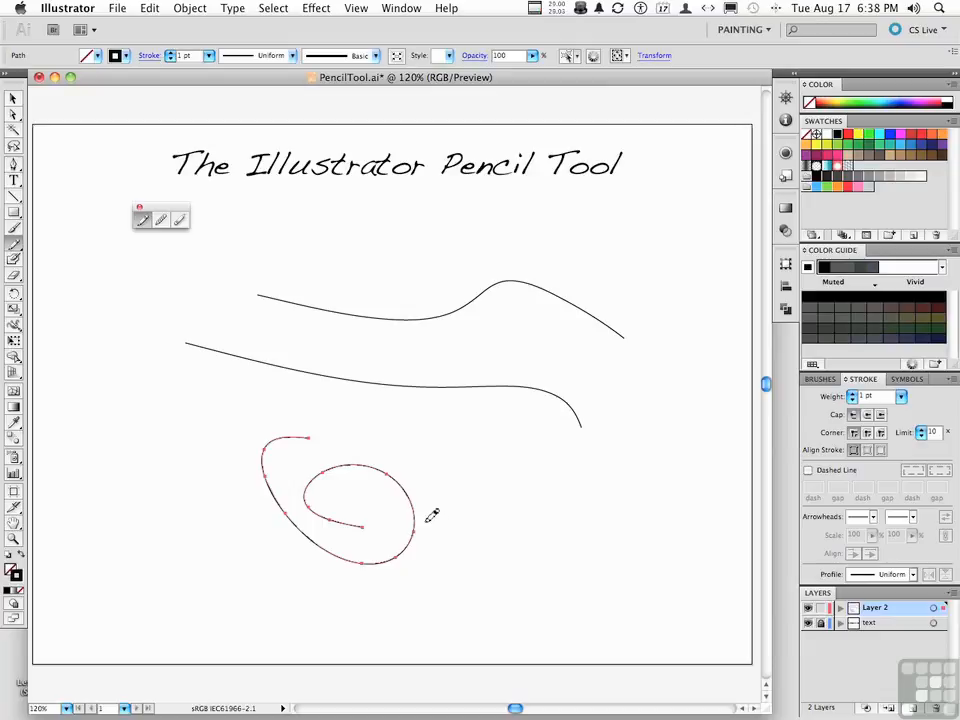
Step: Review the Pencil tool's tolerances and its options for keeping strokes selected and editing selected paths
double_click(140, 223)
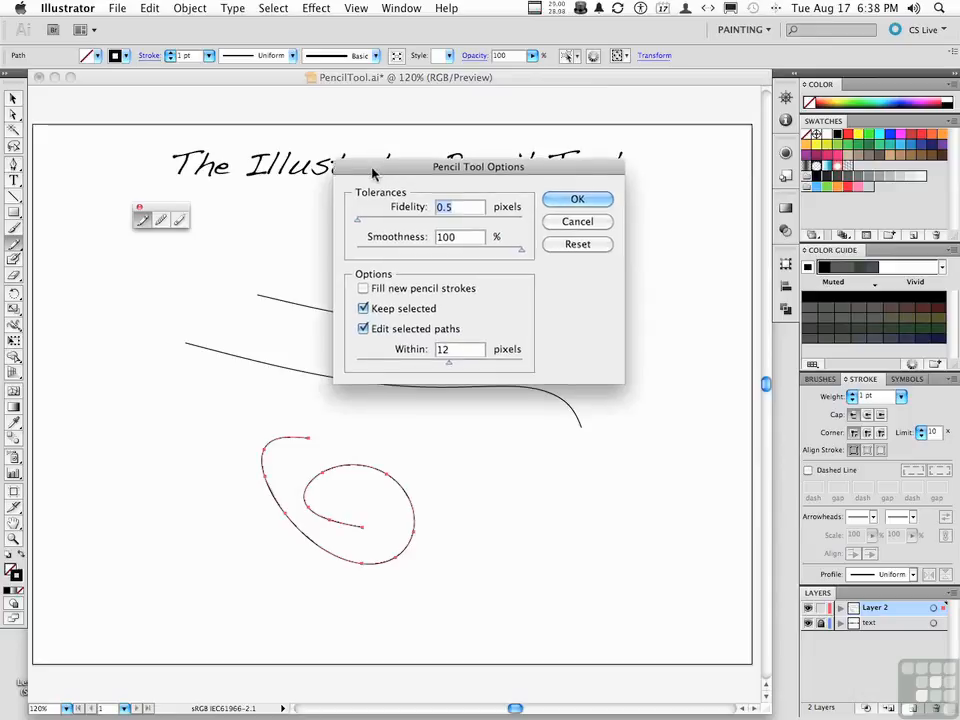
left_click_drag(373, 174, 400, 198)
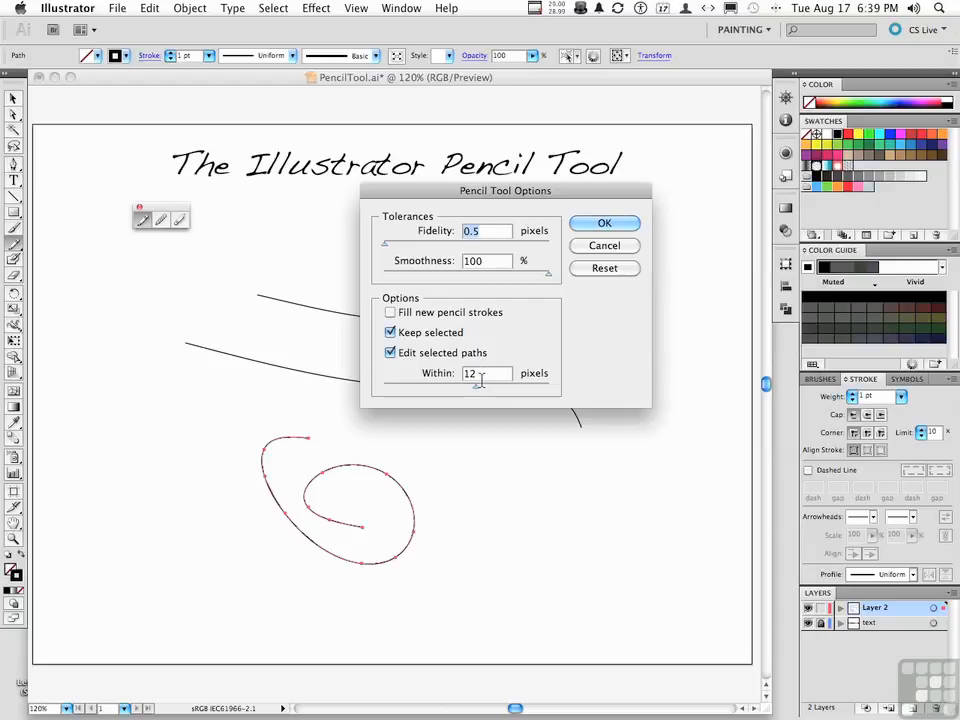
left_click(600, 223)
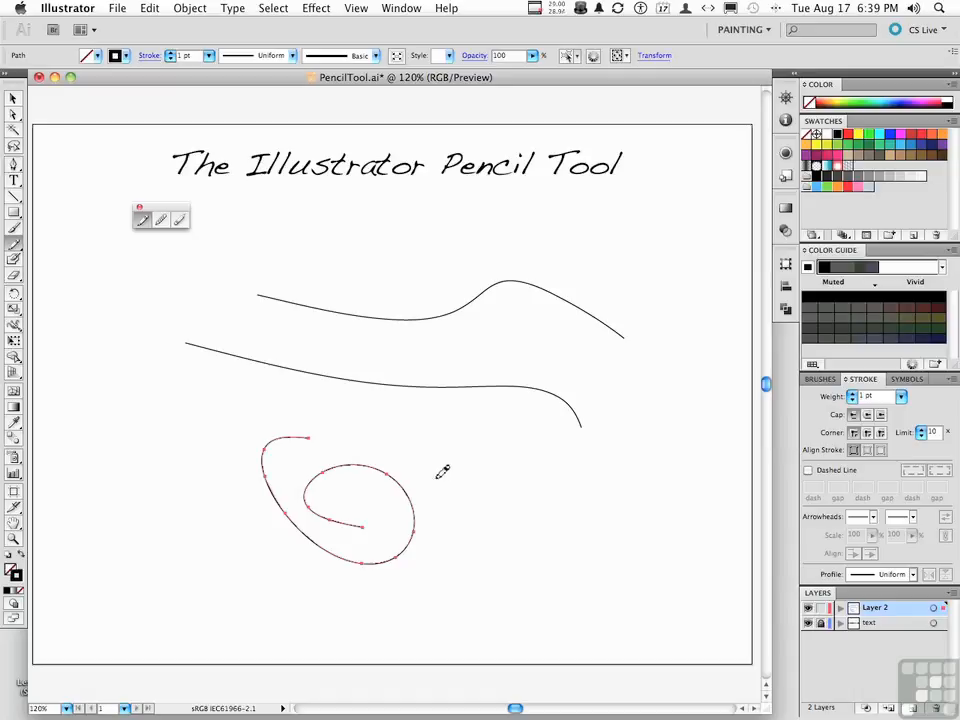
Step: Select the lower long wavy line and reshape it by redrawing several sections along it with the Pencil tool
key("v")
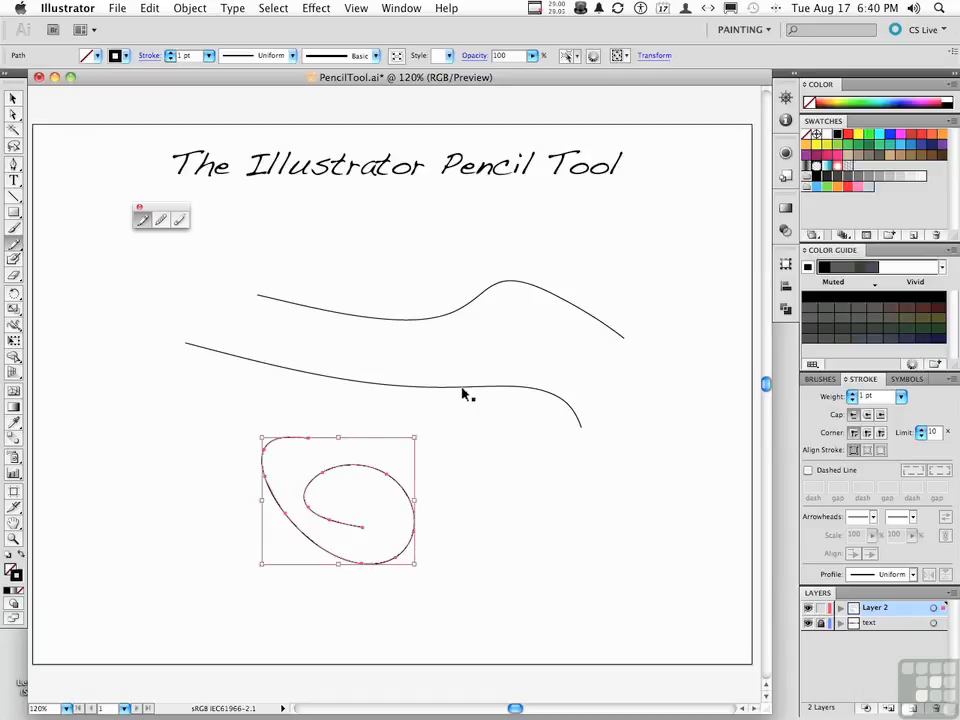
left_click(447, 392)
left_click(447, 390)
key("n")
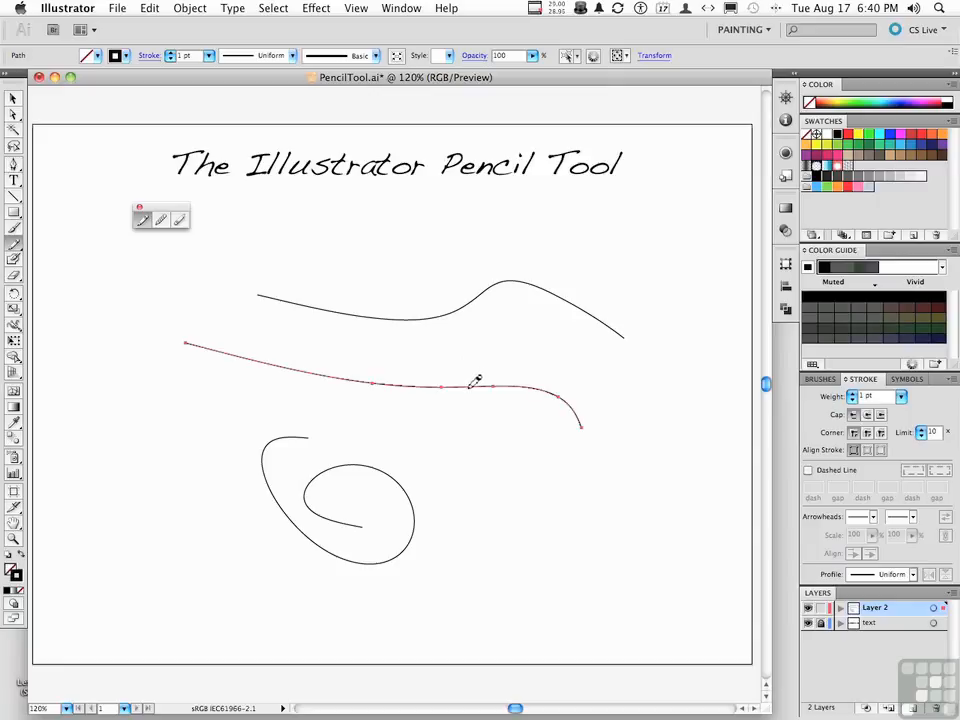
left_click_drag(379, 357, 274, 358)
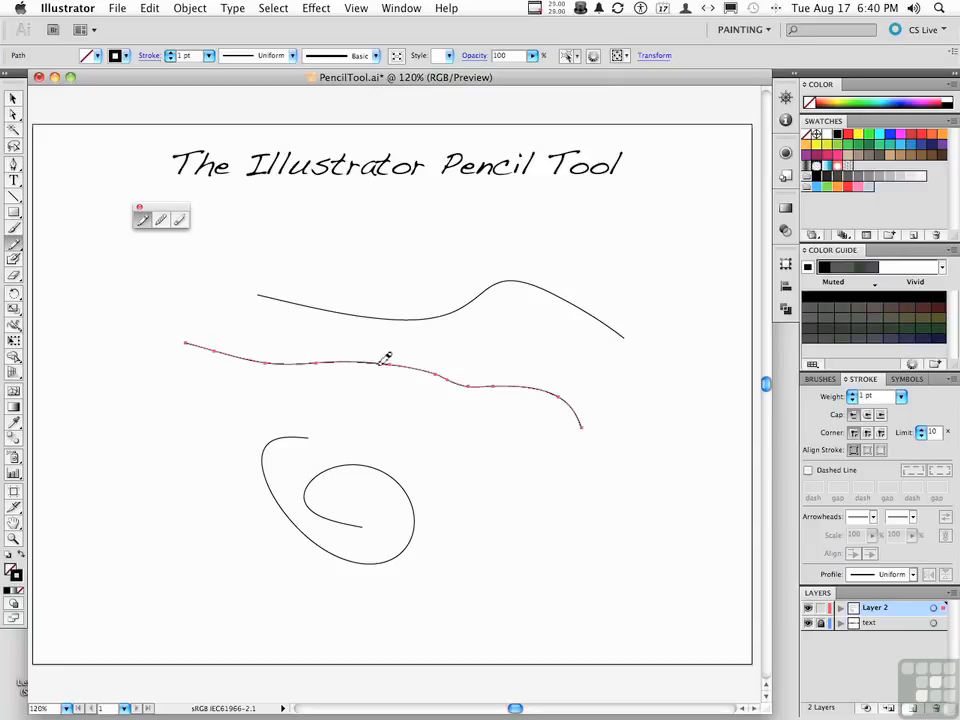
mouse_move(372, 363)
left_mouse_down()
mouse_move(414, 404)
mouse_move(470, 414)
mouse_move(546, 390)
left_mouse_up()
left_click_drag(321, 358, 400, 383)
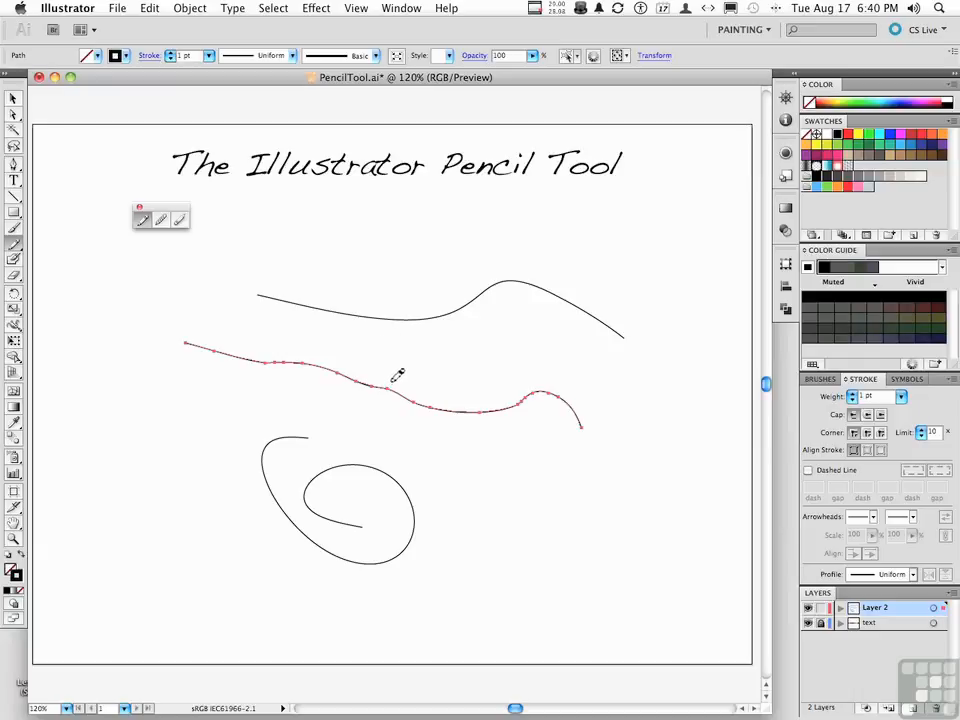
Step: Draw three separate short wavy strokes, two between the long lines and one just beyond the lower line's end
mouse_move(318, 337)
left_mouse_down()
mouse_move(444, 356)
mouse_move(484, 330)
mouse_move(633, 389)
mouse_move(670, 376)
left_mouse_up()
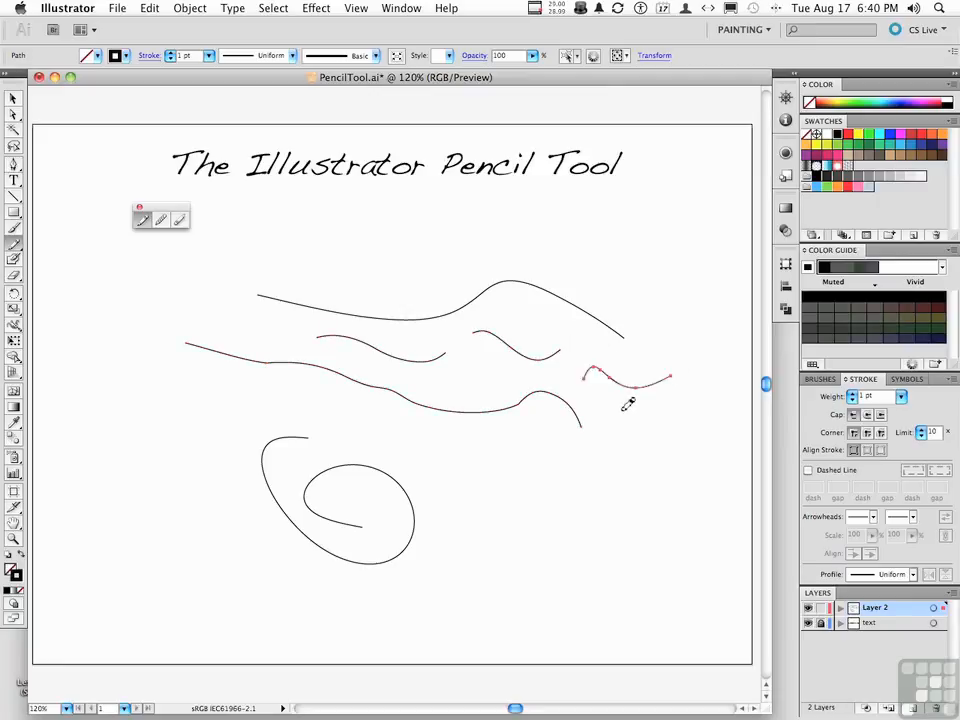
Step: Select the spiral and even out its inner and outer curves with the Smooth tool
left_click(164, 221)
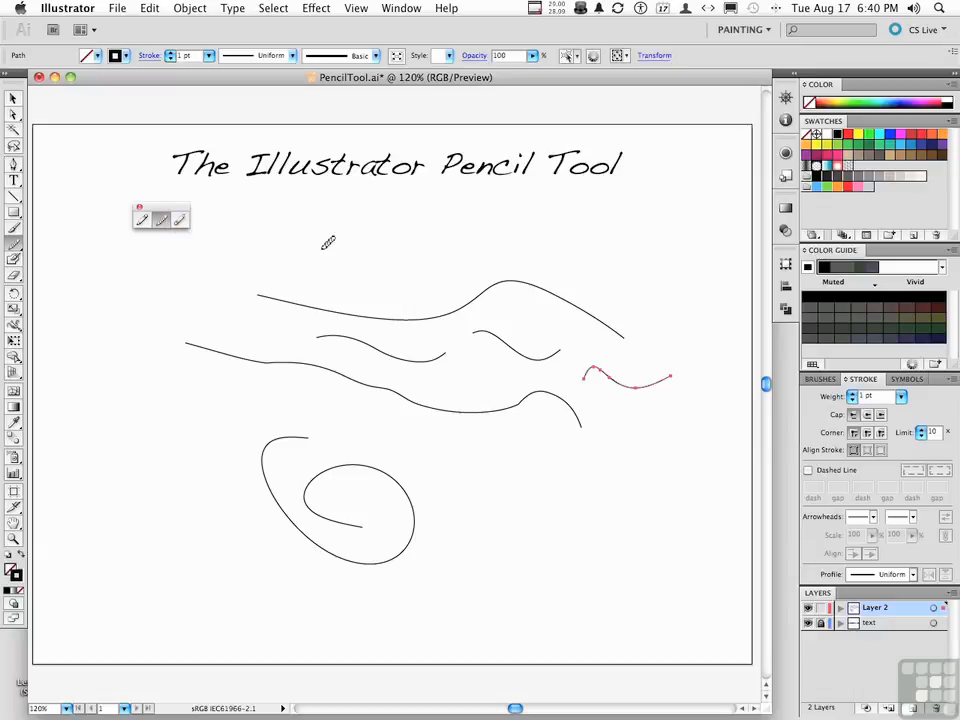
left_click(366, 571, "super")
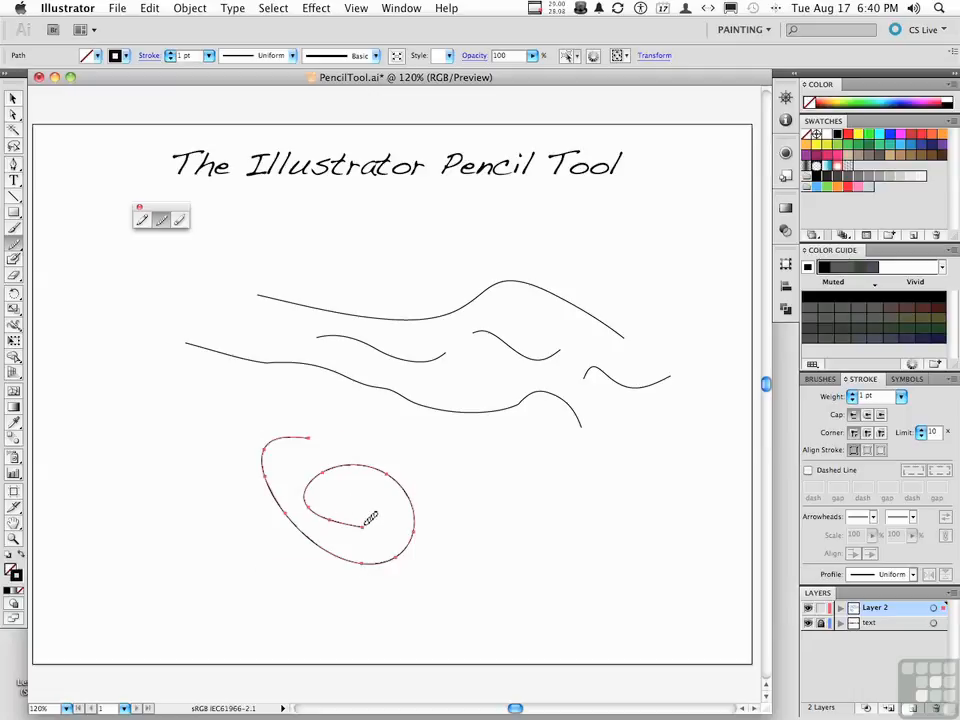
mouse_move(367, 517)
left_mouse_down()
mouse_move(321, 499)
mouse_move(353, 476)
mouse_move(312, 475)
mouse_move(306, 505)
mouse_move(348, 531)
mouse_move(362, 527)
mouse_move(322, 513)
mouse_move(331, 479)
mouse_move(368, 470)
mouse_move(401, 522)
left_mouse_up()
mouse_move(381, 481)
left_mouse_down()
mouse_move(411, 520)
mouse_move(409, 534)
left_mouse_up()
mouse_move(291, 520)
left_mouse_down()
mouse_move(364, 564)
mouse_move(400, 559)
mouse_move(317, 527)
mouse_move(272, 485)
mouse_move(300, 439)
left_mouse_up()
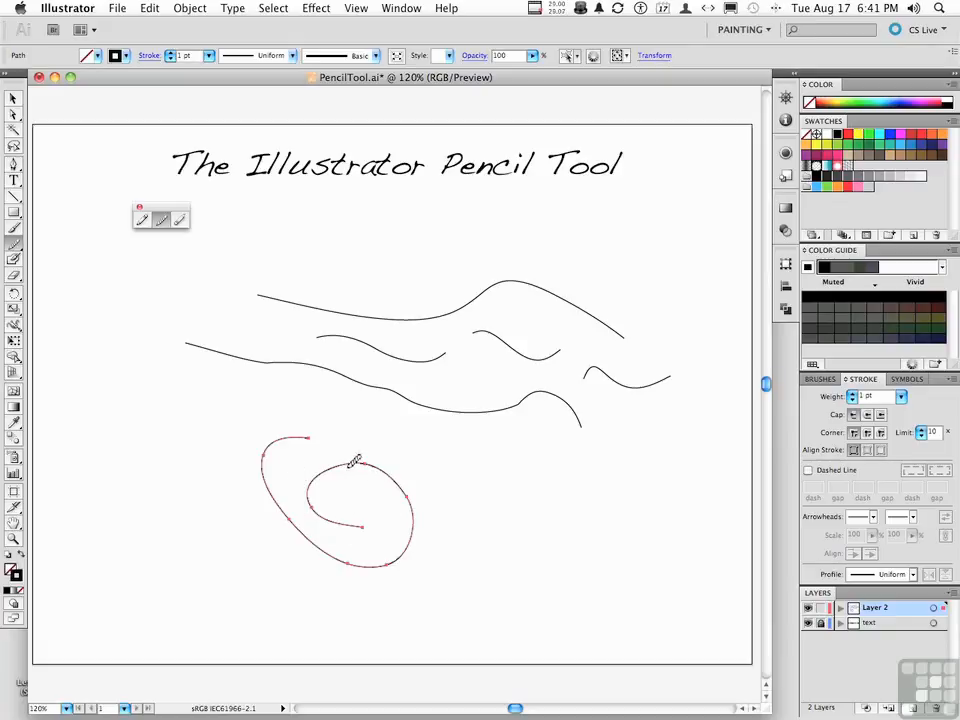
Step: Erase a short section from the top of the spiral's inner loop with the Path Eraser tool
left_click(181, 221)
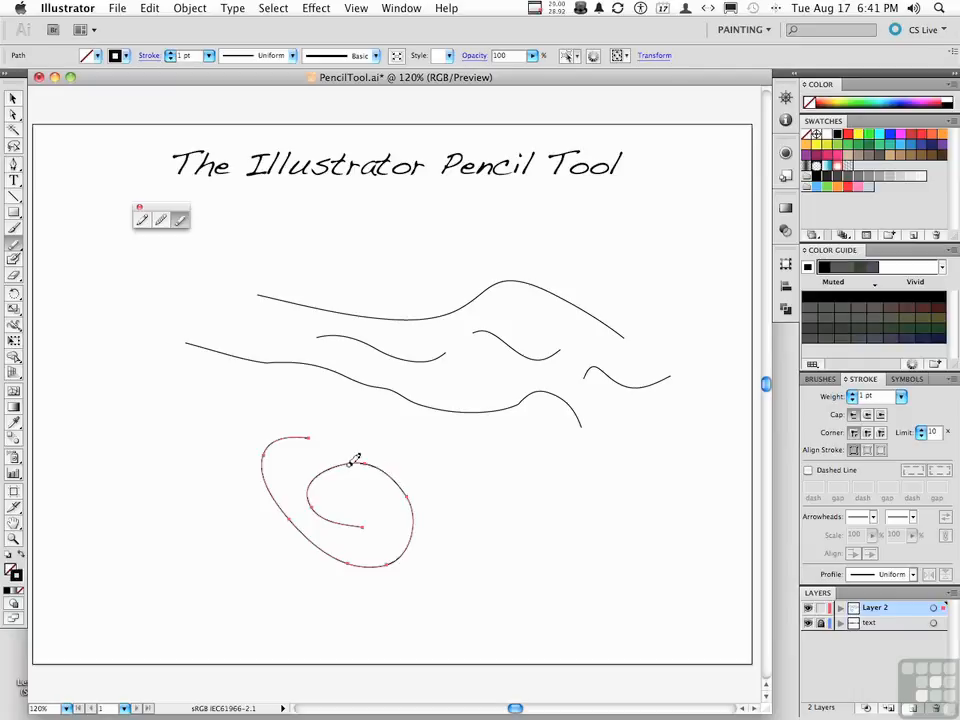
left_click_drag(341, 475, 376, 458)
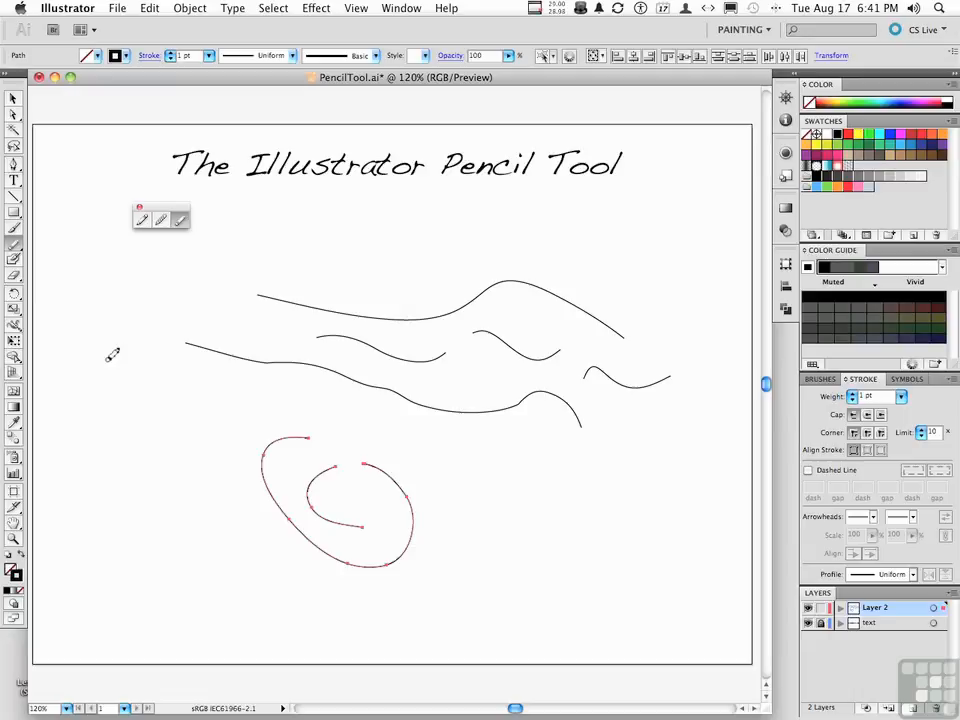
left_click(181, 220)
Step: Delete all the wavy lines and the outer part of the spiral, keeping only the small inner arc
left_click(13, 99)
mouse_move(281, 240)
left_mouse_down()
mouse_move(381, 321)
mouse_move(568, 407)
mouse_move(620, 418)
left_mouse_up()
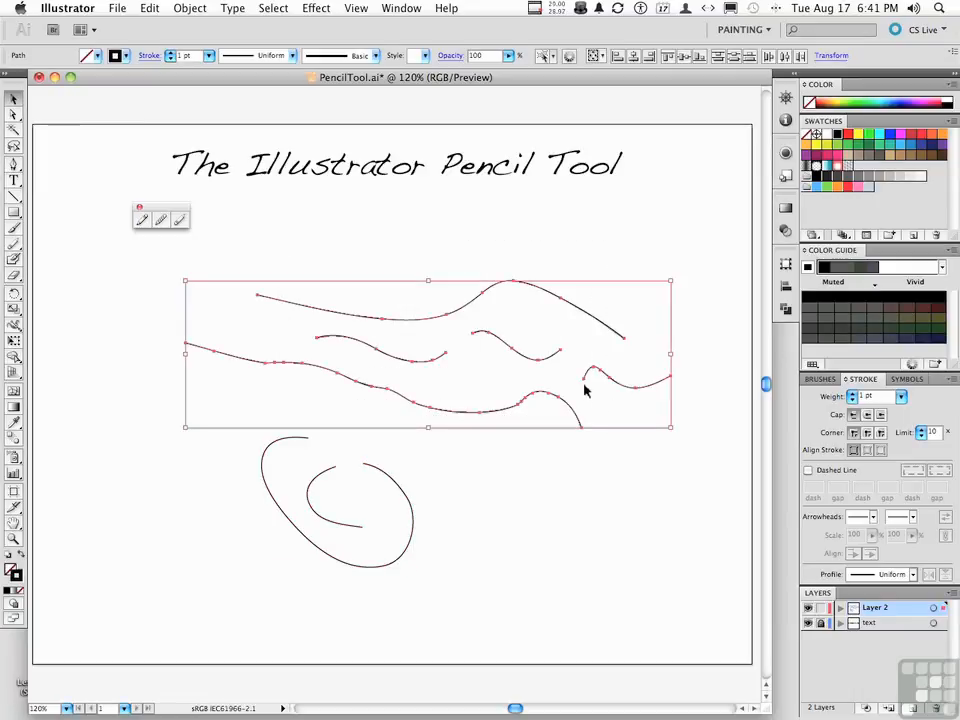
key("Delete")
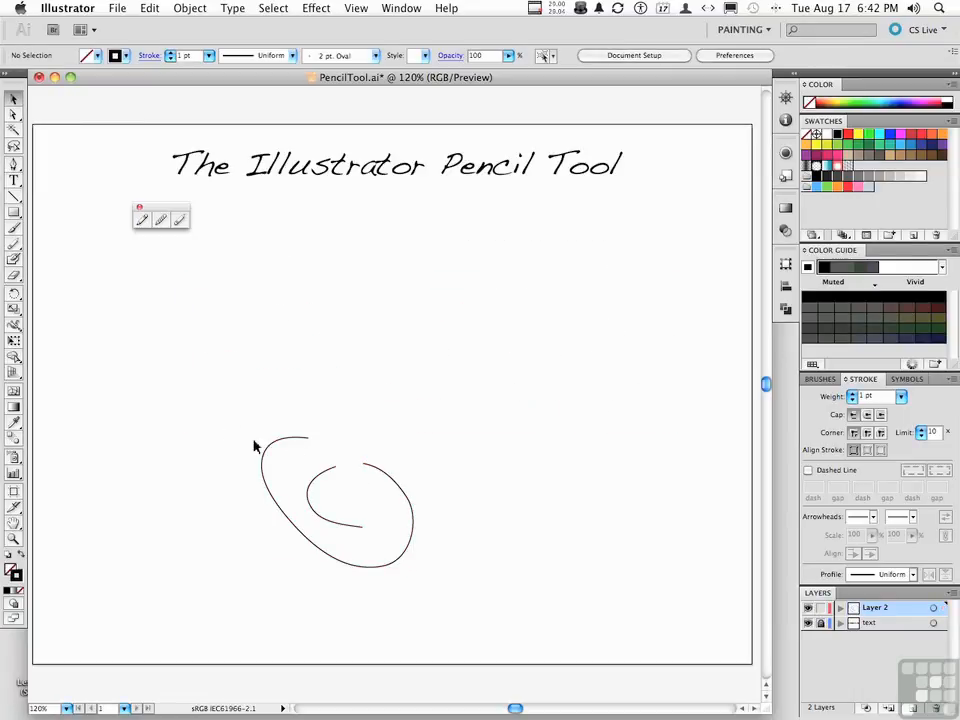
left_click(411, 523)
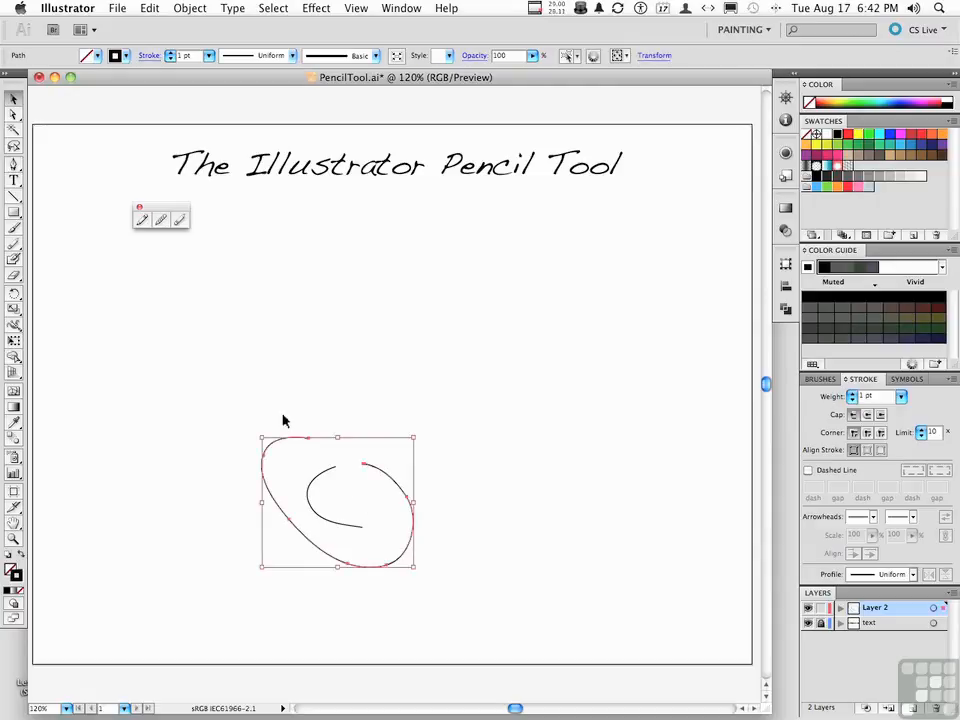
key("Delete")
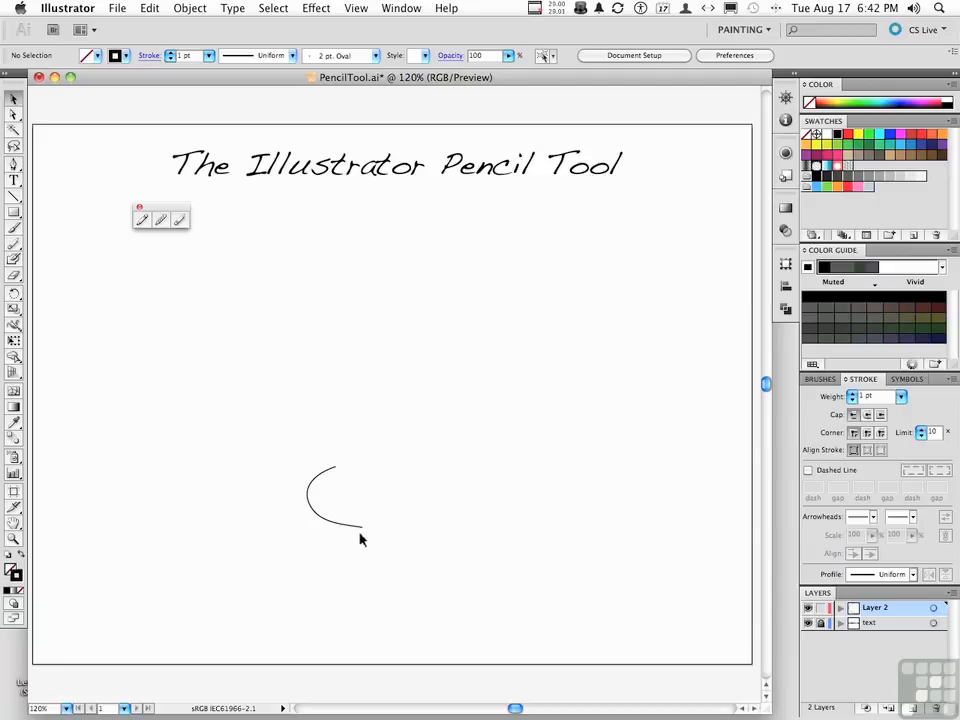
Step: Vary the arc's stroke with the Width tool, making it about 20 pt wide near the lower bend and pinching it thin at mid-arc
left_click(15, 327)
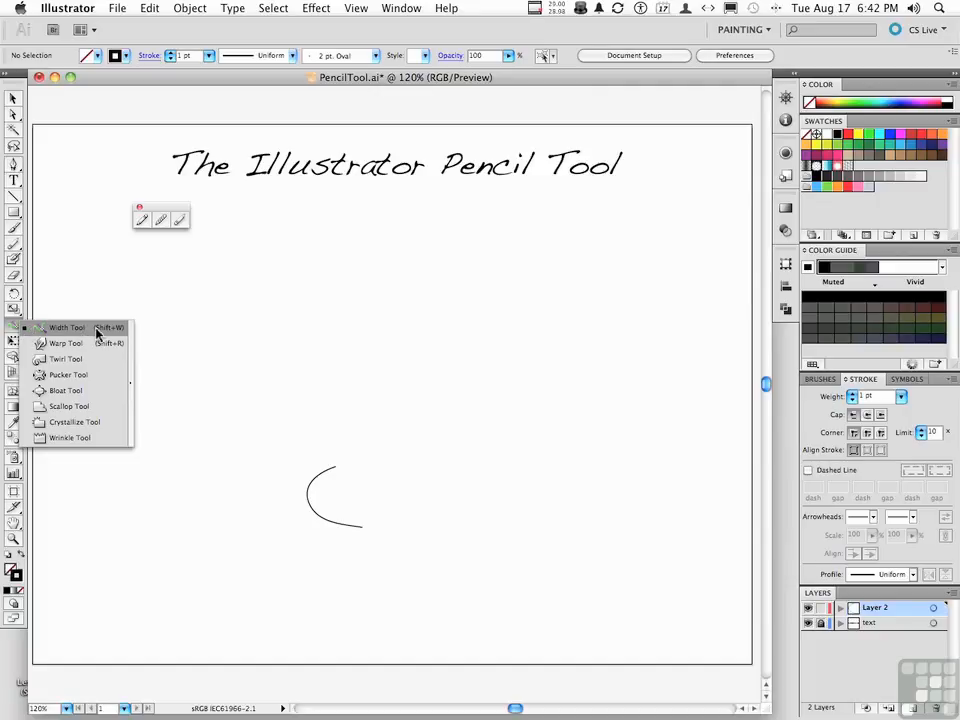
left_click(97, 329)
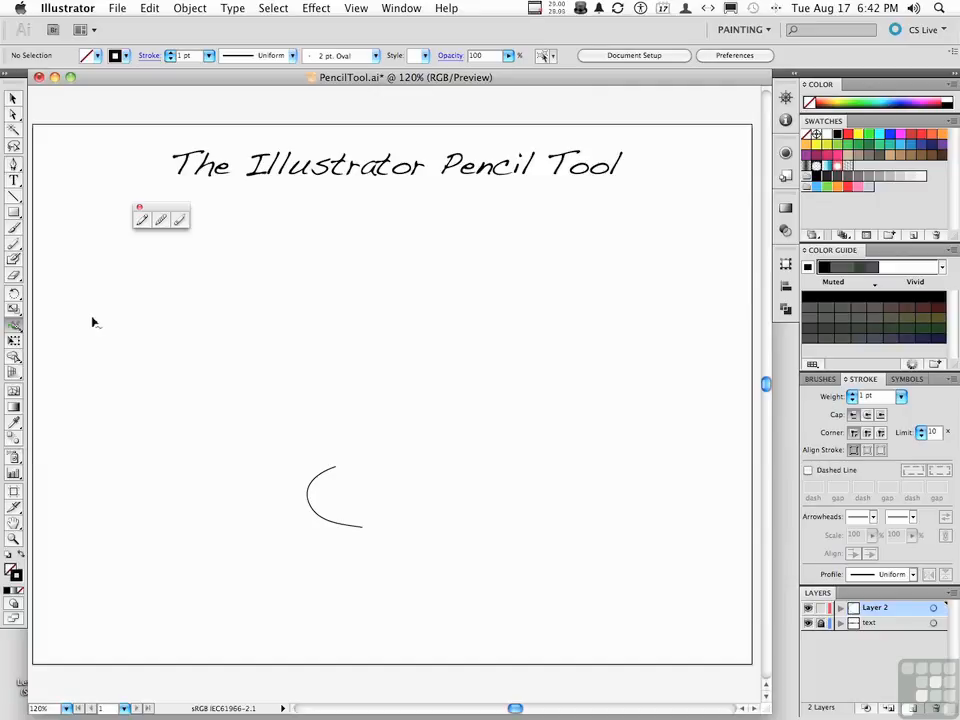
left_click(321, 520)
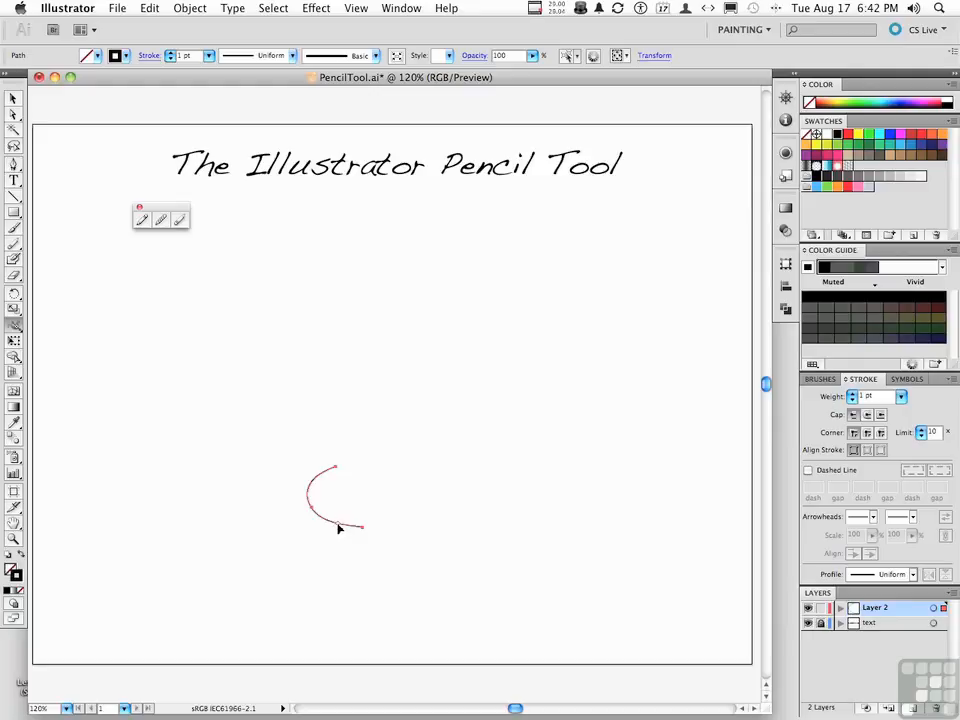
left_click_drag(338, 531, 322, 492)
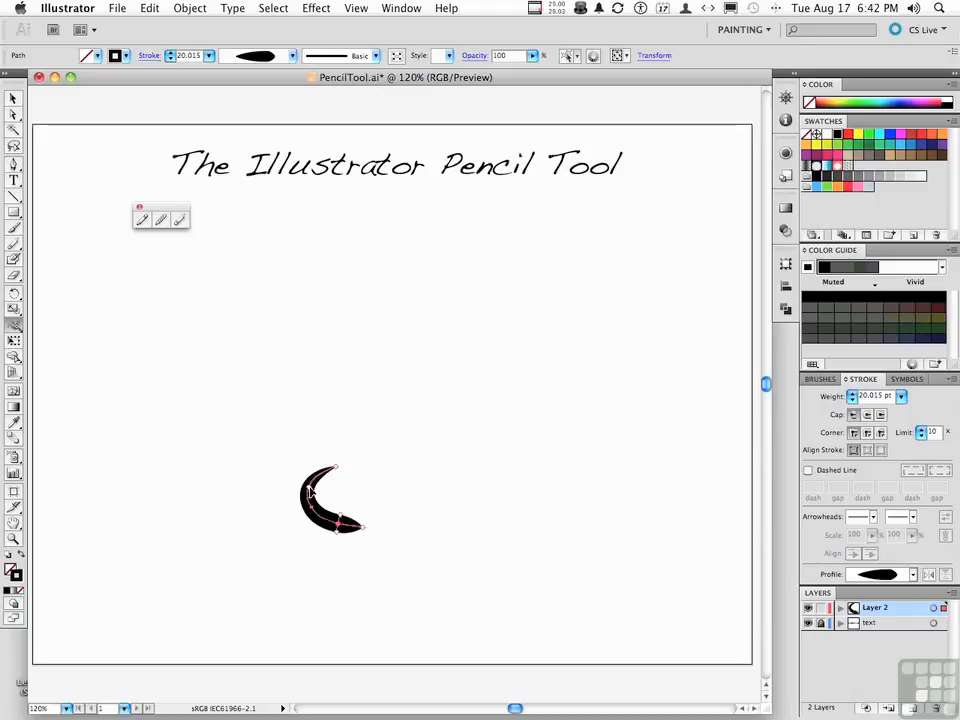
left_click_drag(310, 490, 308, 499)
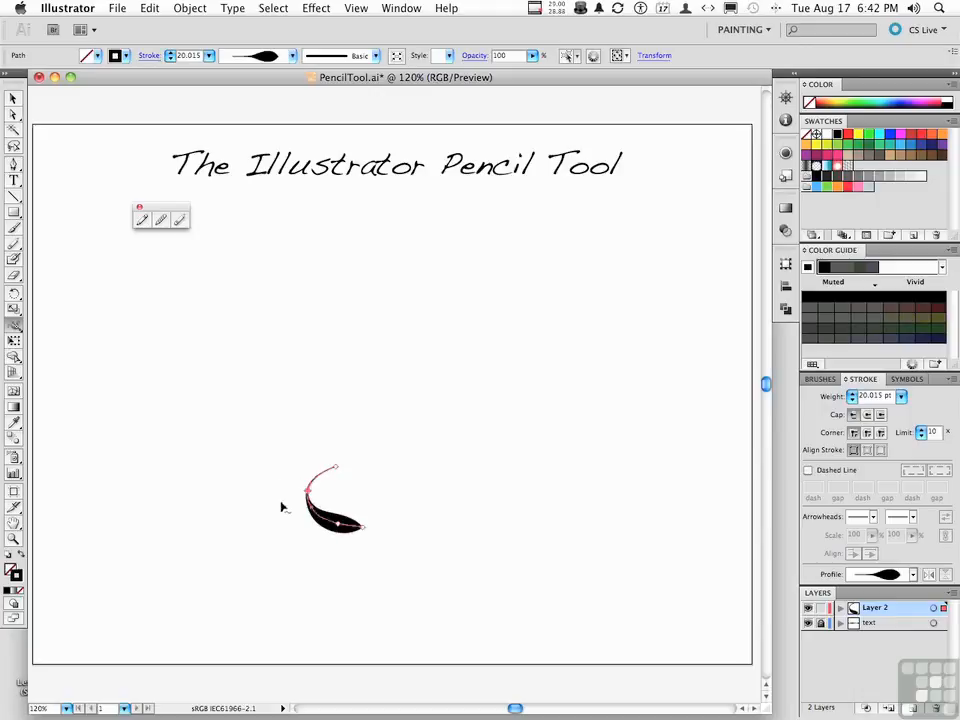
mouse_move(339, 527)
left_mouse_down()
mouse_move(350, 520)
mouse_move(323, 517)
left_mouse_up()
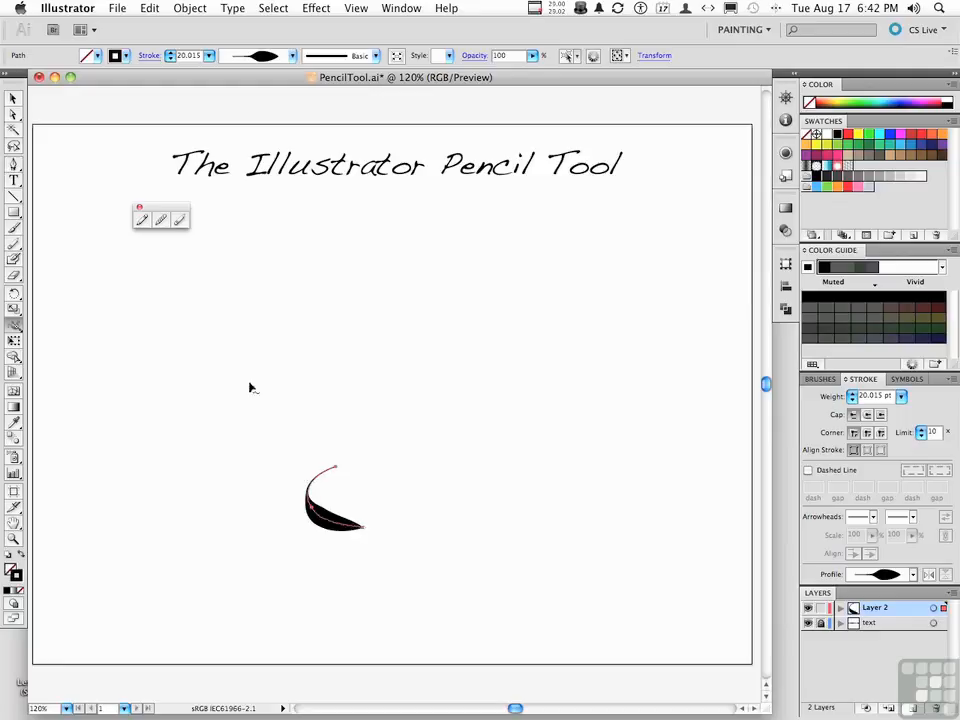
left_click_drag(19, 330, 62, 332)
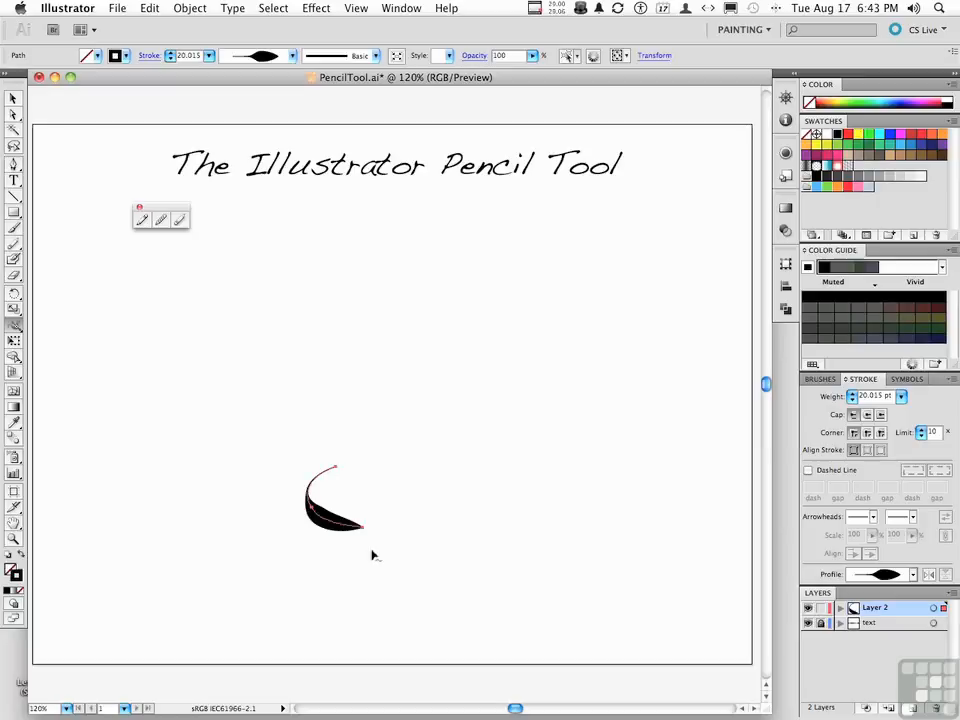